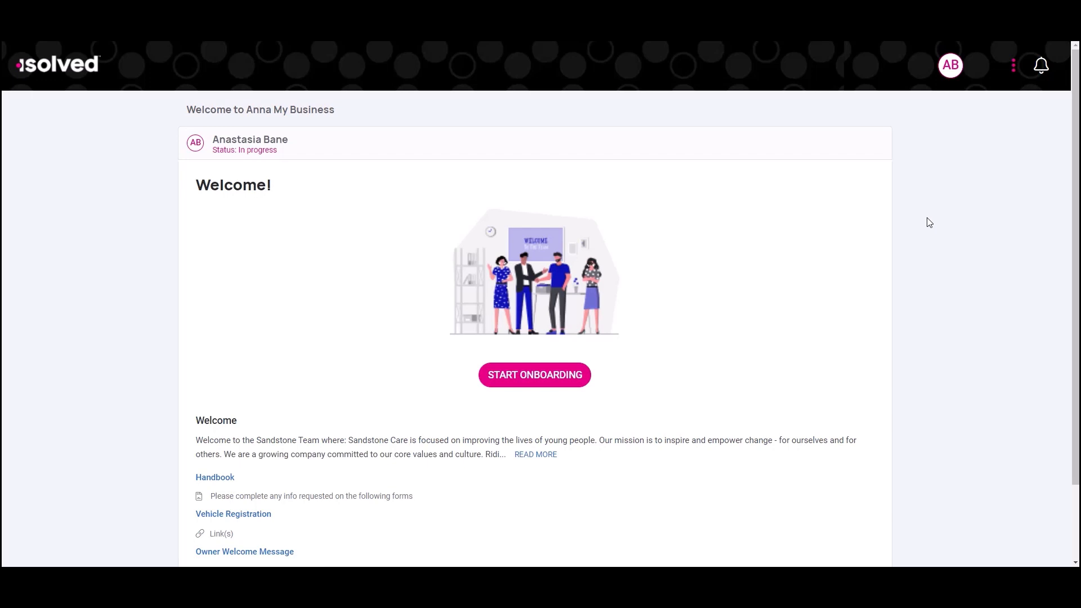
Step: Expand the full welcome message on the onboarding welcome page and look through the handbook, links and policy items below it
{"action": "scroll", "coordinate": [878, 236], "scroll_direction": "down", "scroll_amount": 1}
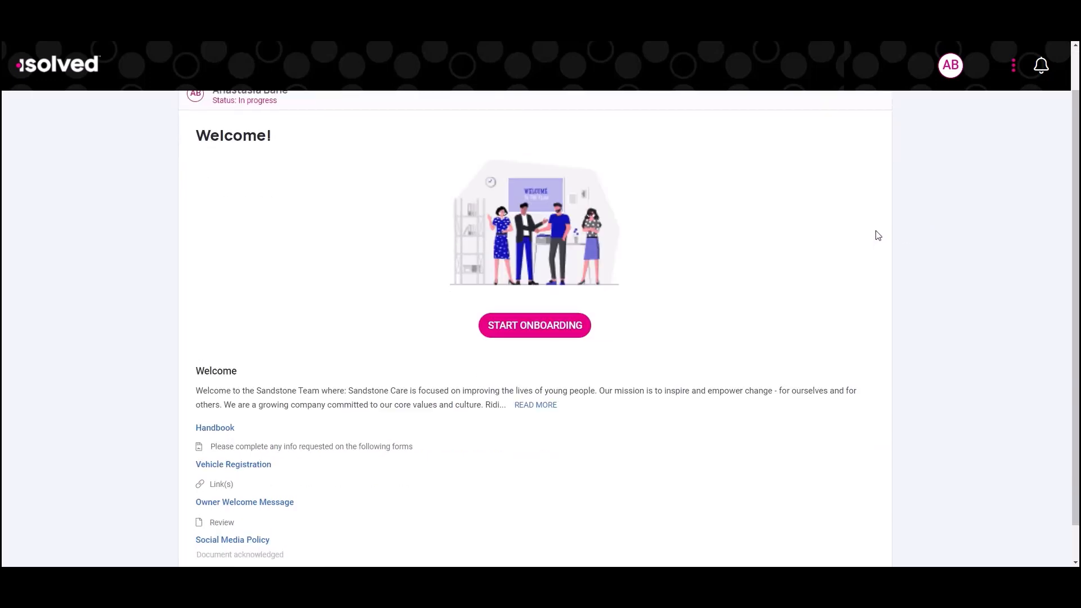
{"action": "scroll", "coordinate": [878, 235], "scroll_direction": "down", "scroll_amount": 1}
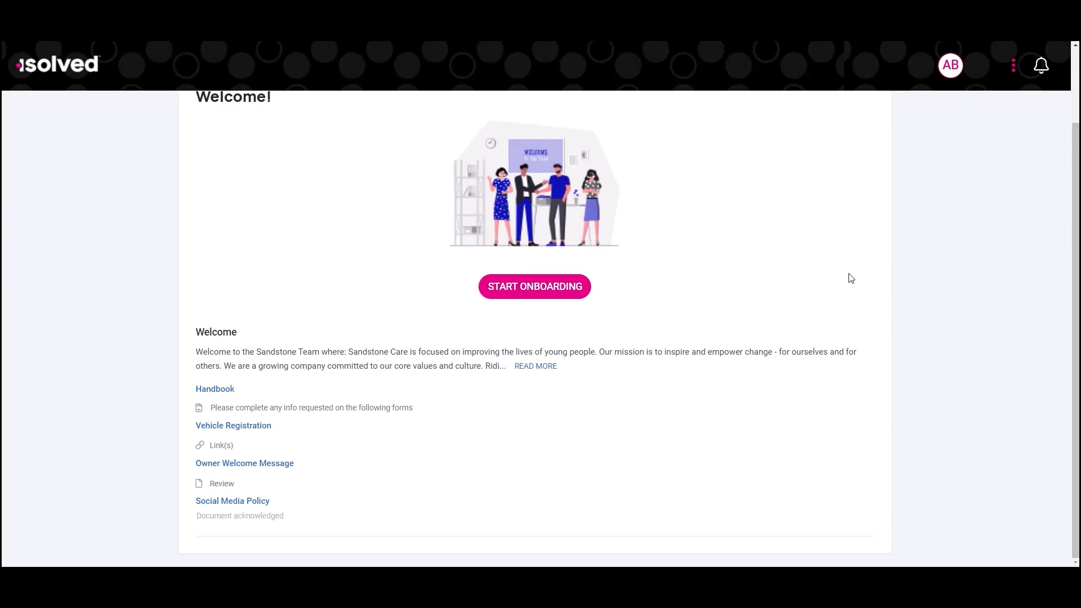
{"action": "left_click", "coordinate": [535, 366]}
{"action": "scroll", "coordinate": [412, 397], "scroll_direction": "down", "scroll_amount": 1}
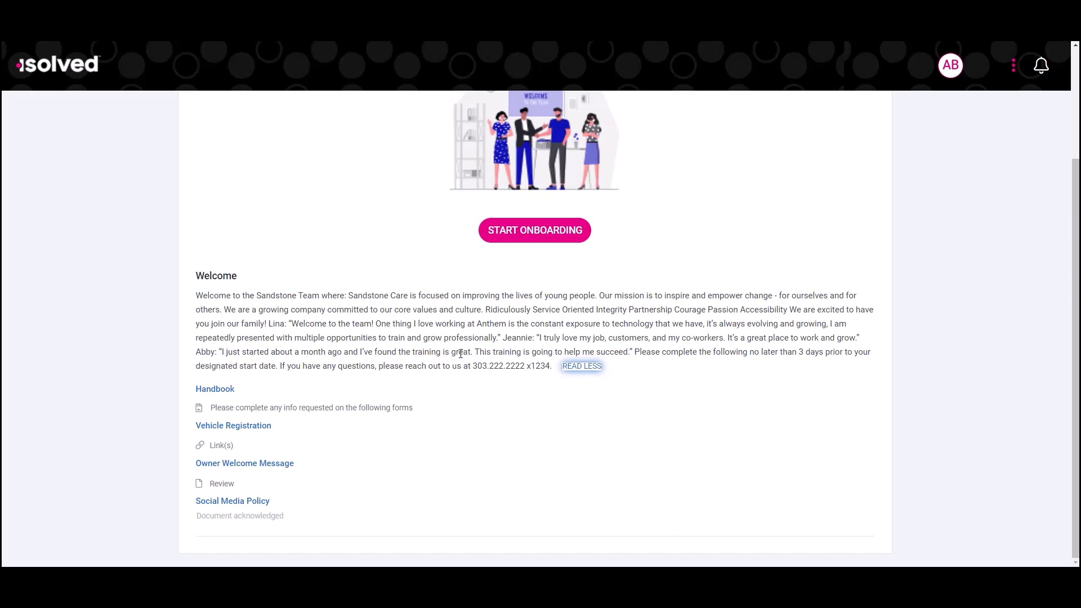
{"action": "scroll", "coordinate": [461, 352], "scroll_direction": "up", "scroll_amount": 1}
{"action": "scroll", "coordinate": [653, 349], "scroll_direction": "up", "scroll_amount": 3}
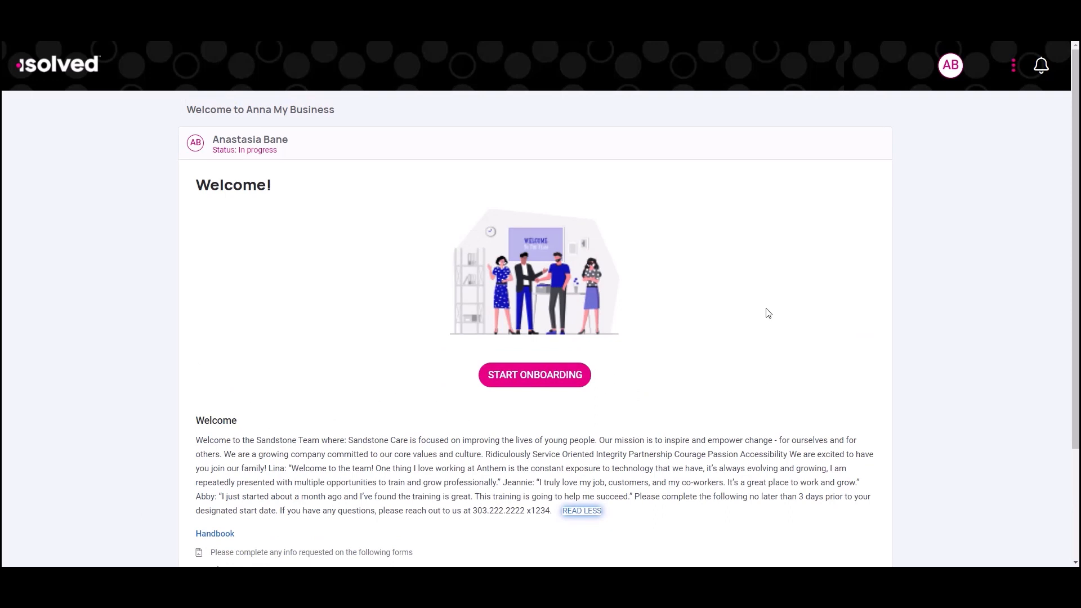
Step: Start onboarding with the Personal Information section and review the emergency contacts, beneficiaries and dependents in Contacts
{"action": "left_click", "coordinate": [571, 375]}
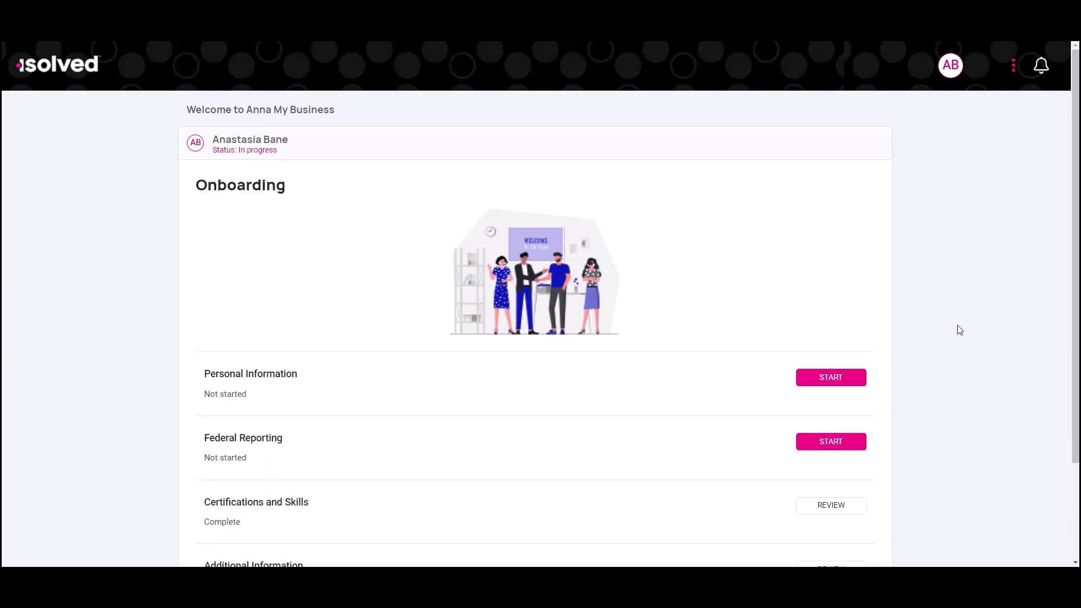
{"action": "left_click", "coordinate": [858, 379]}
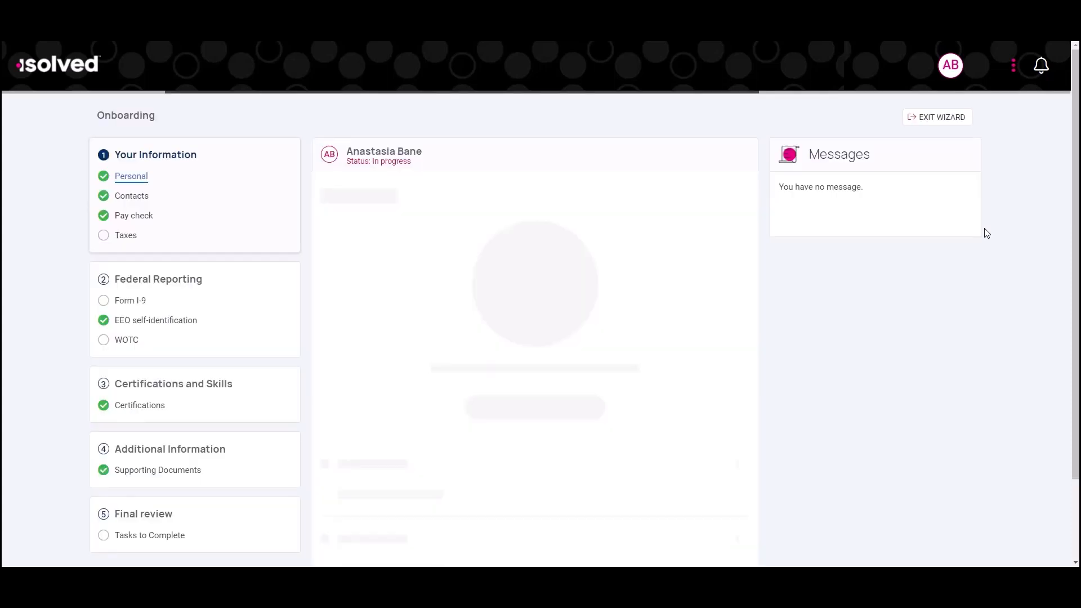
{"action": "left_click", "coordinate": [134, 196]}
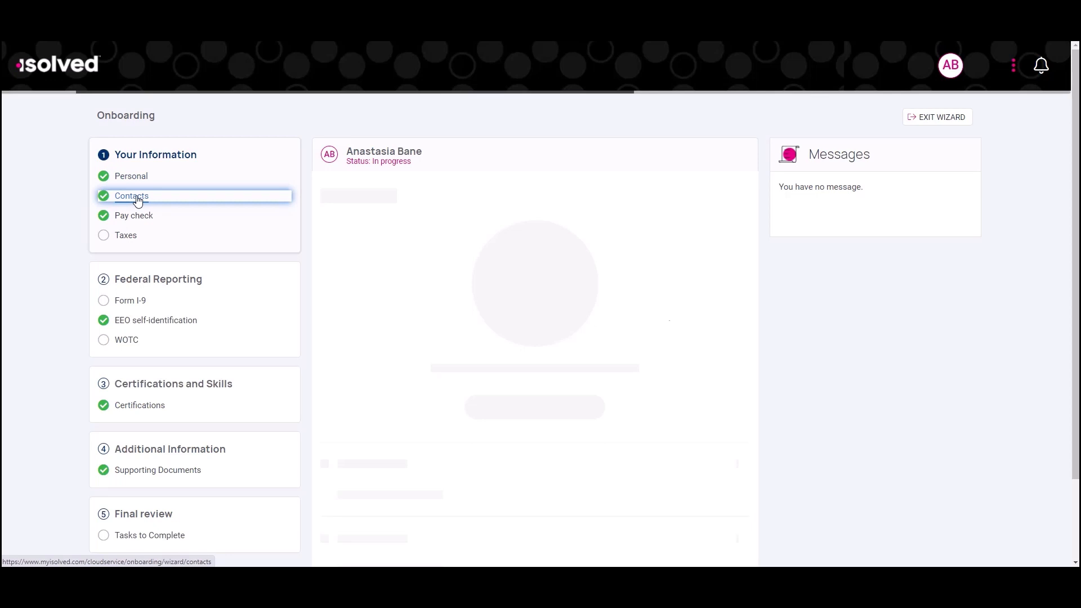
{"action": "scroll", "coordinate": [937, 338], "scroll_direction": "down", "scroll_amount": 3}
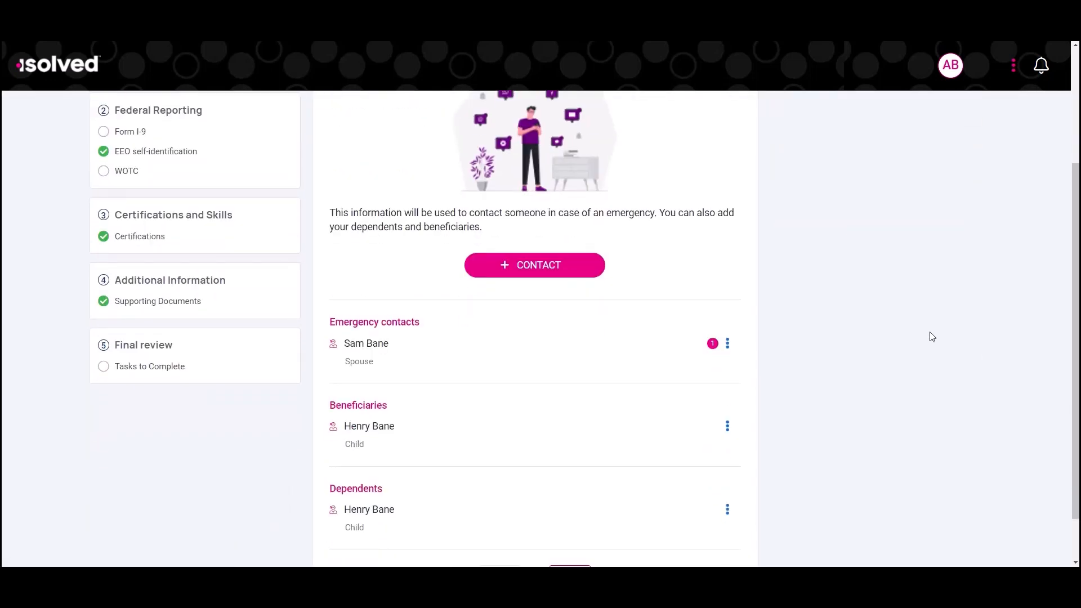
{"action": "scroll", "coordinate": [932, 337], "scroll_direction": "up", "scroll_amount": 3}
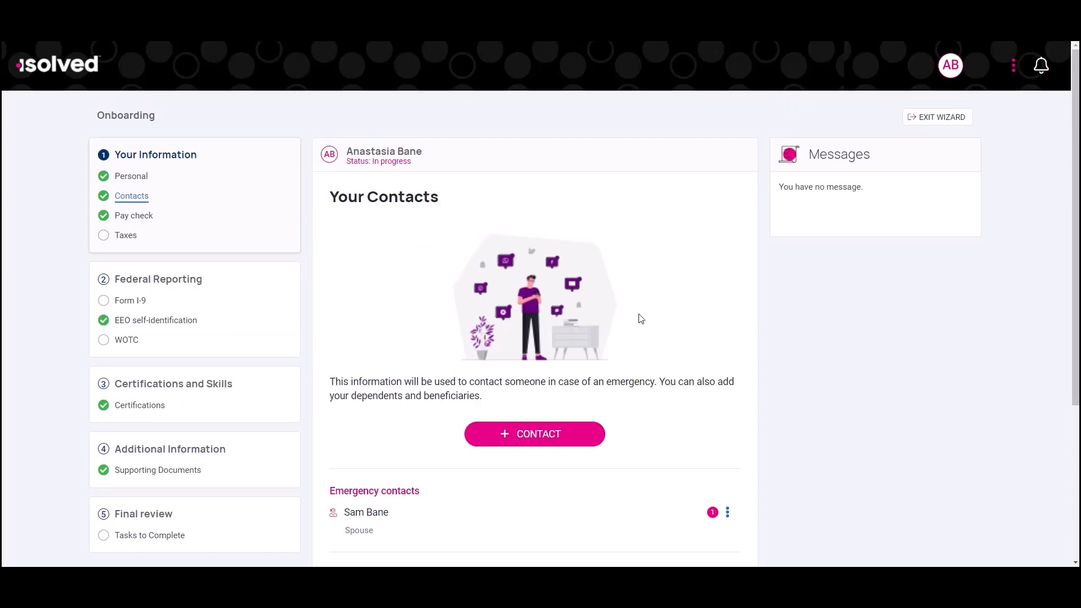
Step: Review the direct deposit account and the guidance message in the Pay check section
{"action": "left_click", "coordinate": [152, 217]}
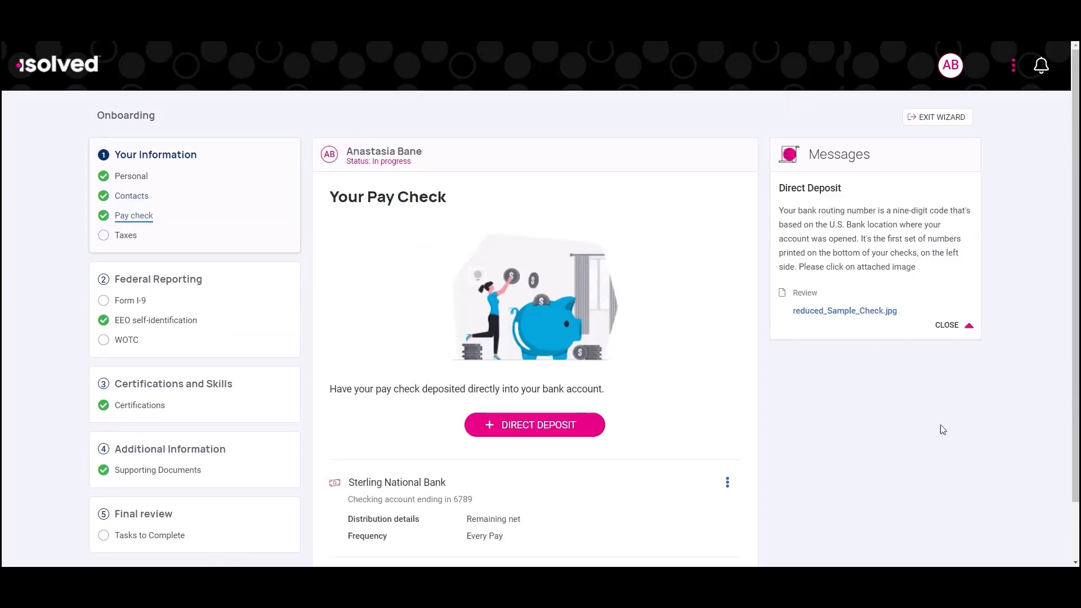
{"action": "scroll", "coordinate": [940, 429], "scroll_direction": "down", "scroll_amount": 1}
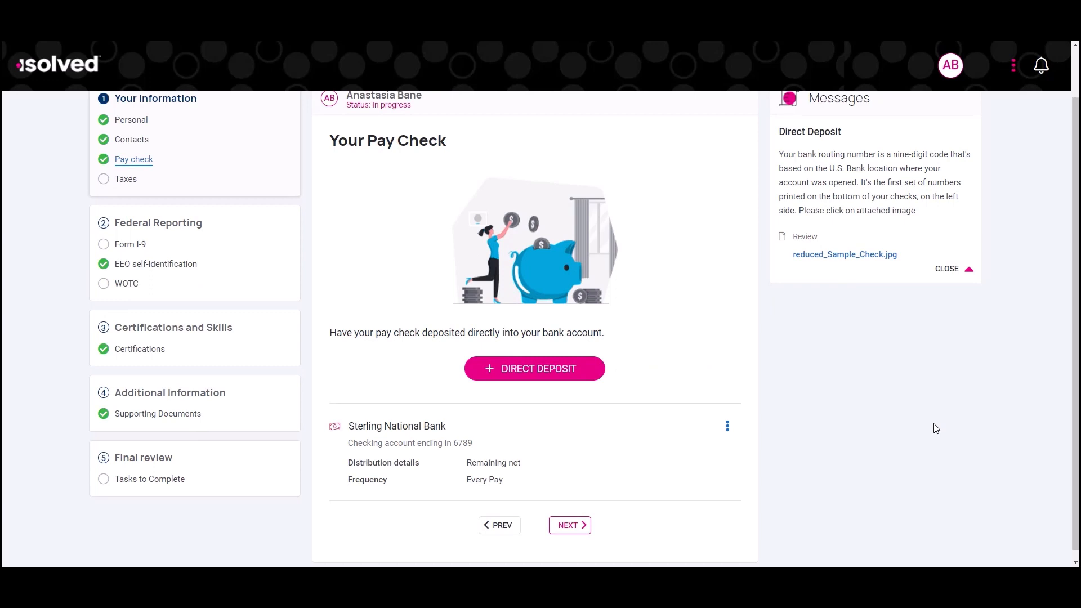
{"action": "scroll", "coordinate": [936, 428], "scroll_direction": "up", "scroll_amount": 1}
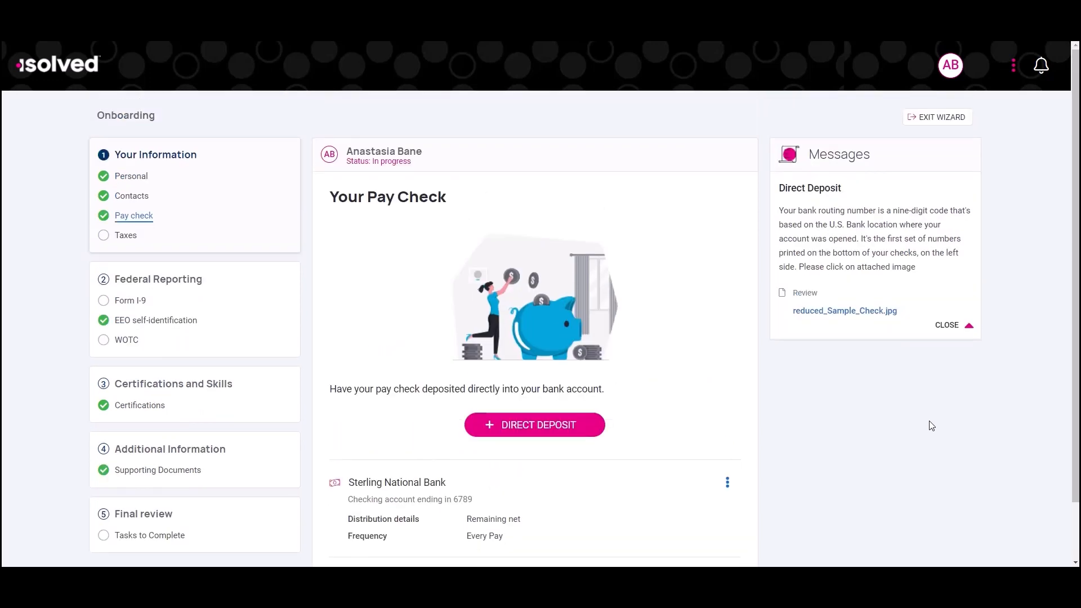
Step: Open the tax forms in the Taxes section and start the Employee Withholding Resource Center assistant
{"action": "left_click", "coordinate": [129, 236]}
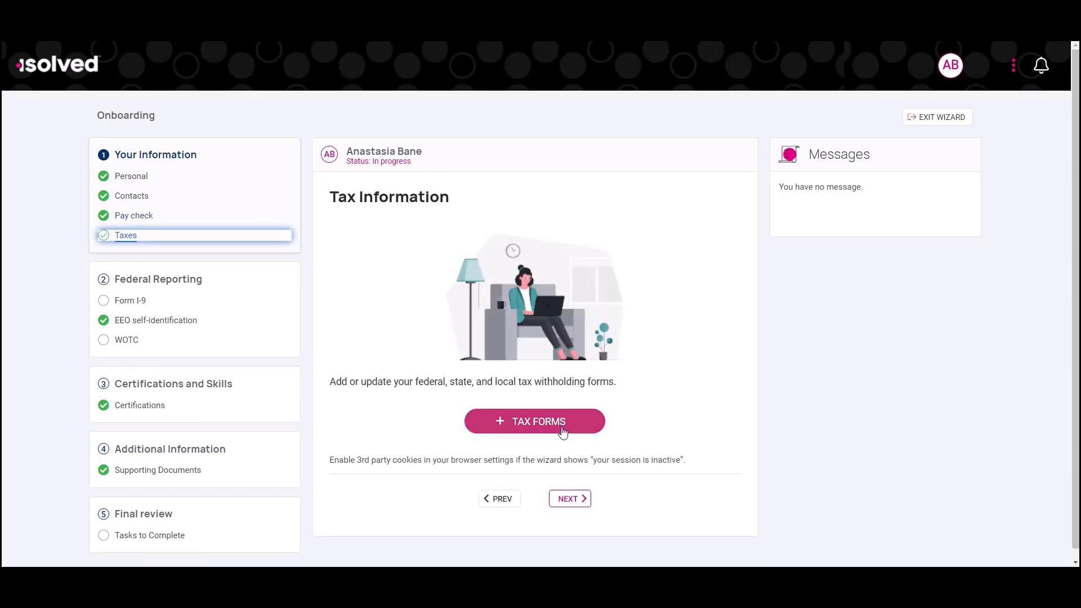
{"action": "left_click", "coordinate": [560, 427]}
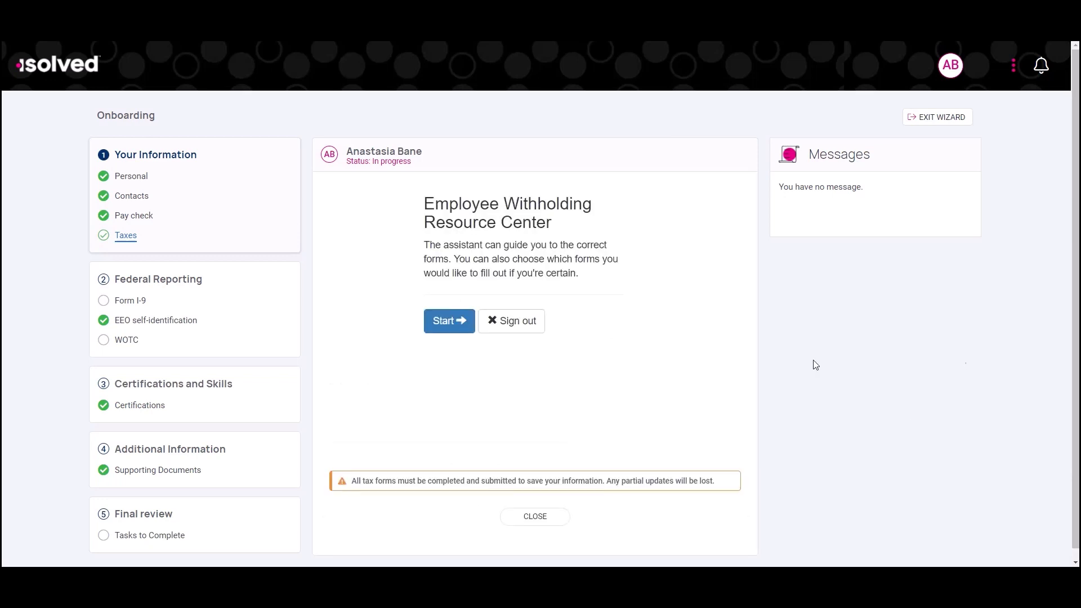
{"action": "left_click", "coordinate": [443, 322]}
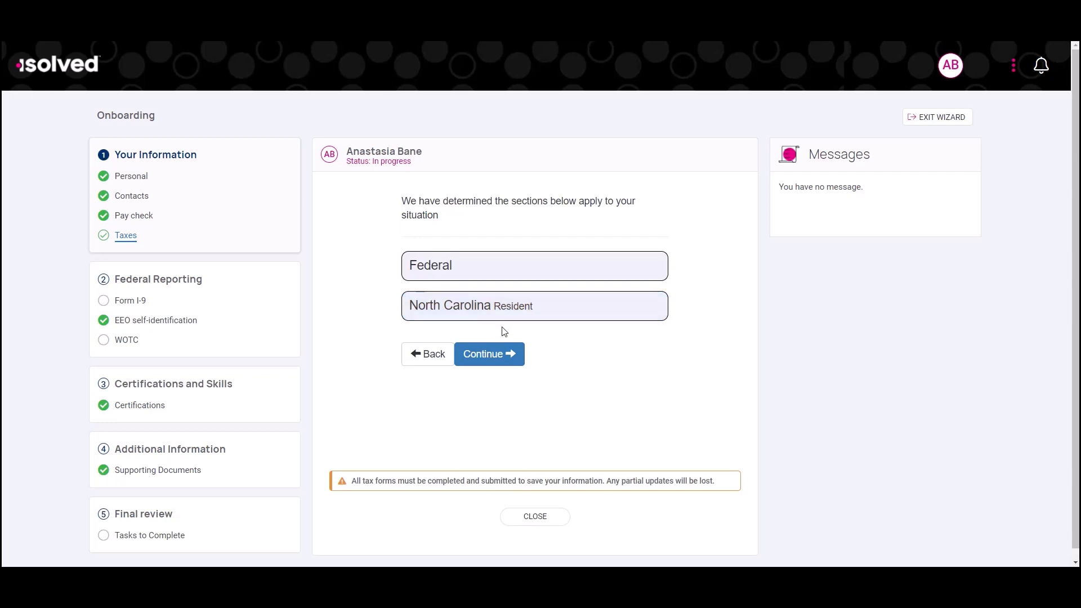
Step: Review the Form I-9 Employment Eligibility Verification section under Federal Reporting
{"action": "left_click", "coordinate": [131, 302]}
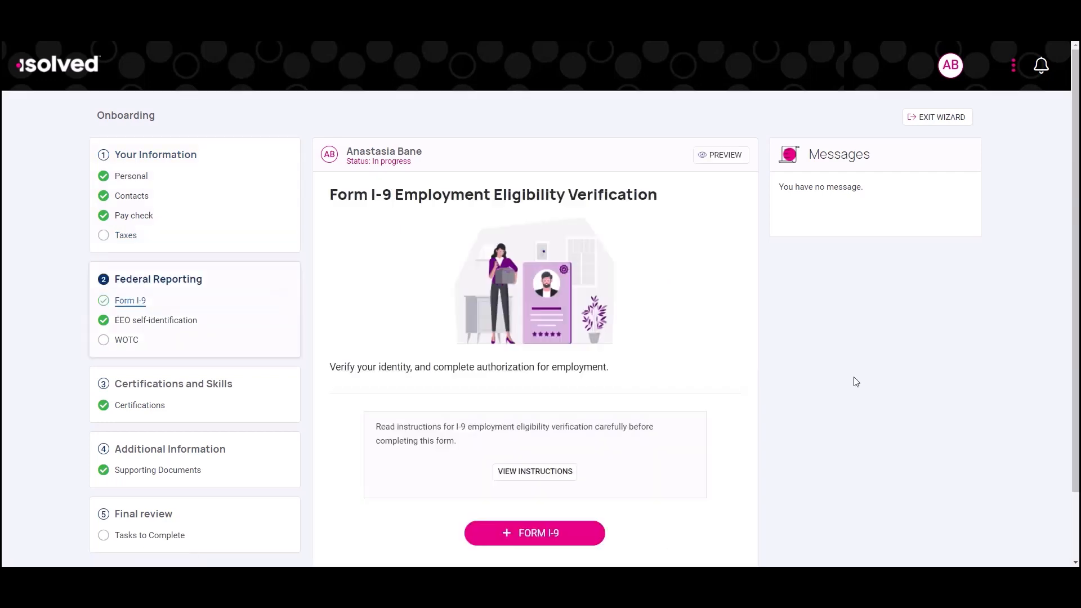
{"action": "scroll", "coordinate": [853, 382], "scroll_direction": "down", "scroll_amount": 1}
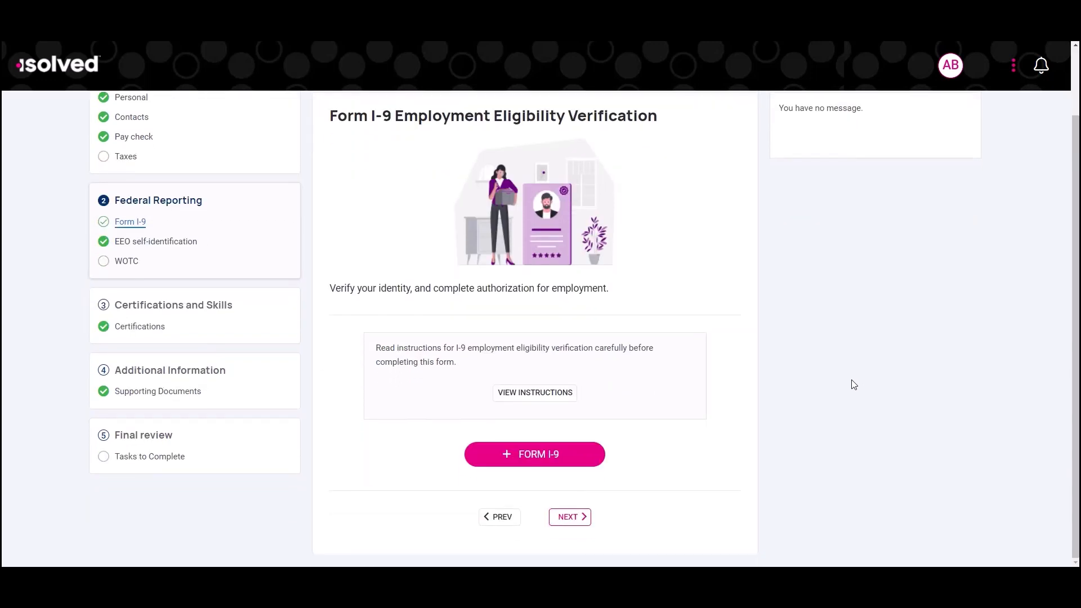
{"action": "scroll", "coordinate": [851, 381], "scroll_direction": "up", "scroll_amount": 1}
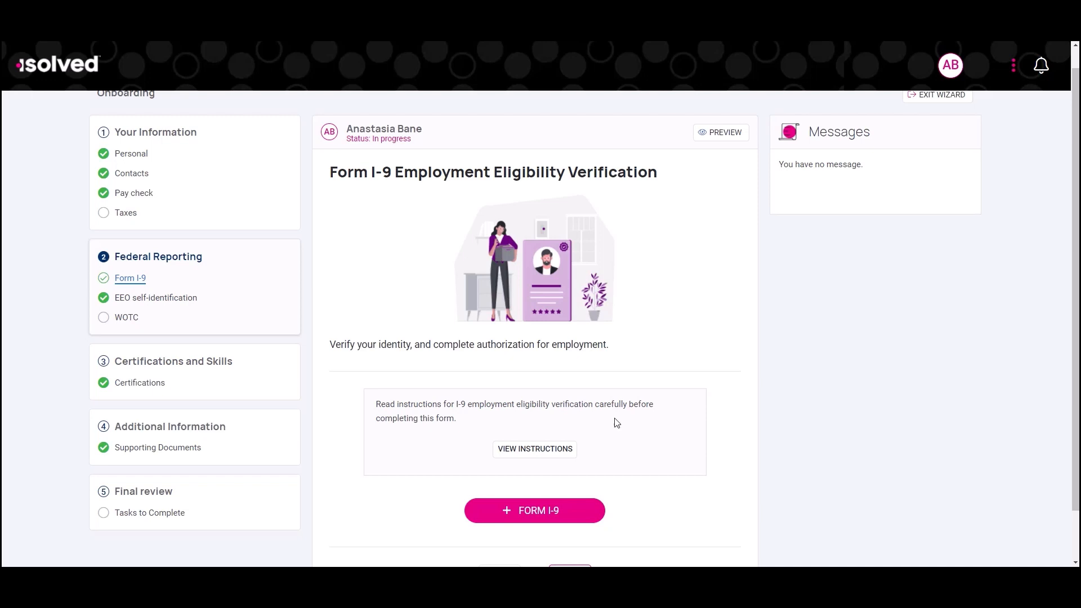
Step: Review the WOTC Certification question and its privacy statement under Federal Reporting
{"action": "left_click", "coordinate": [129, 318]}
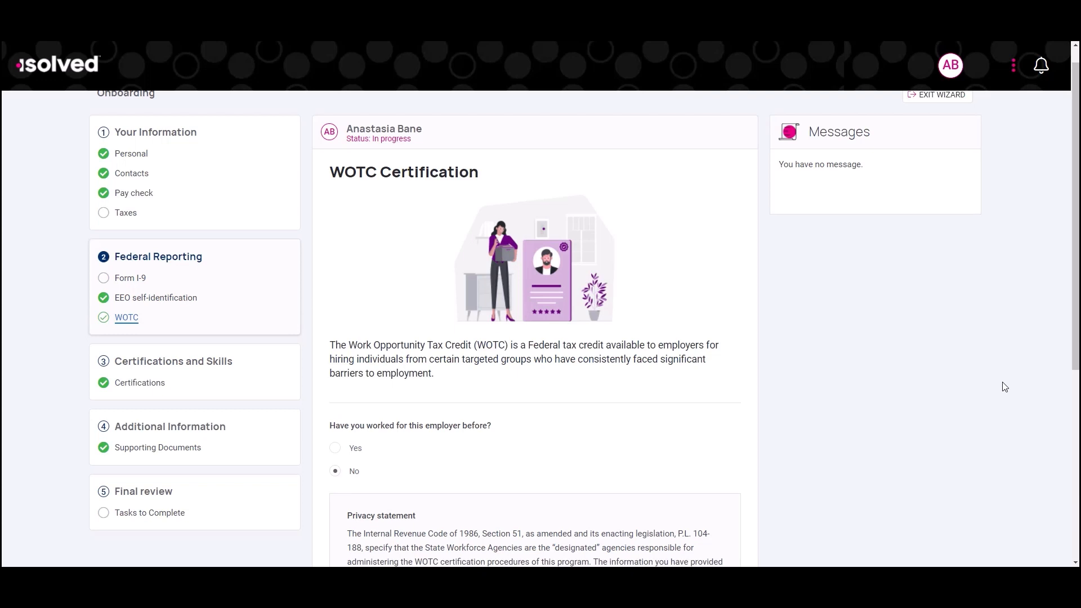
{"action": "scroll", "coordinate": [991, 386], "scroll_direction": "down", "scroll_amount": 2}
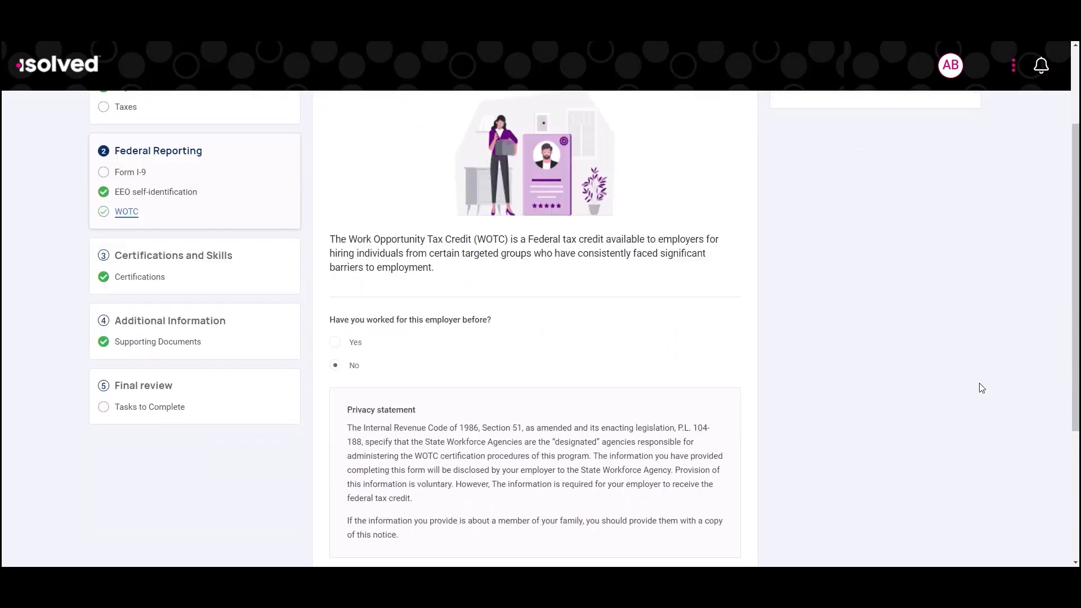
{"action": "scroll", "coordinate": [968, 383], "scroll_direction": "up", "scroll_amount": 2}
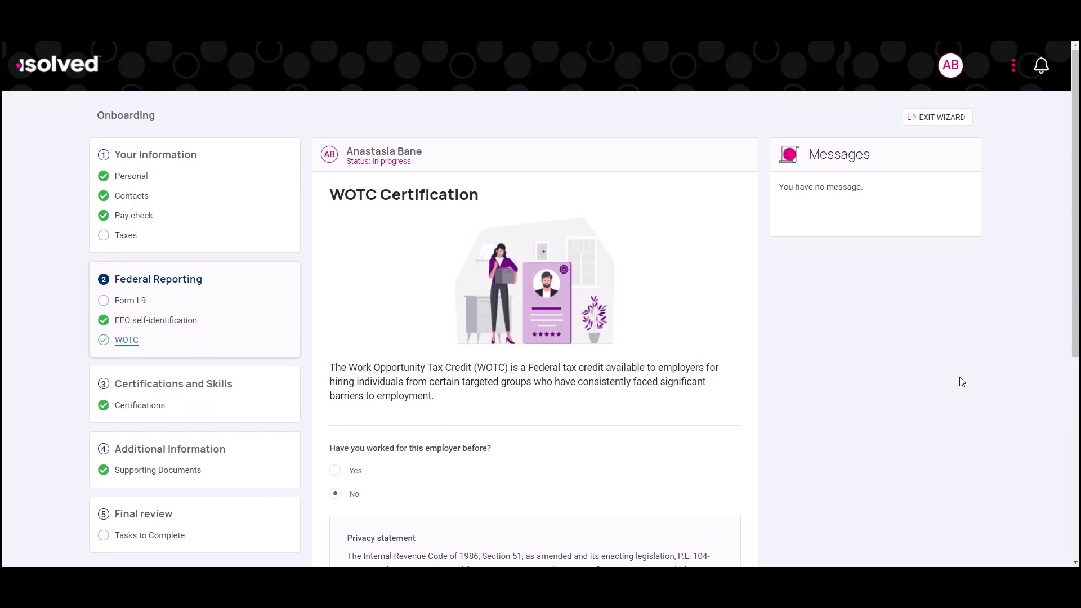
Step: Review the license entry in the Certifications section
{"action": "left_click", "coordinate": [142, 407]}
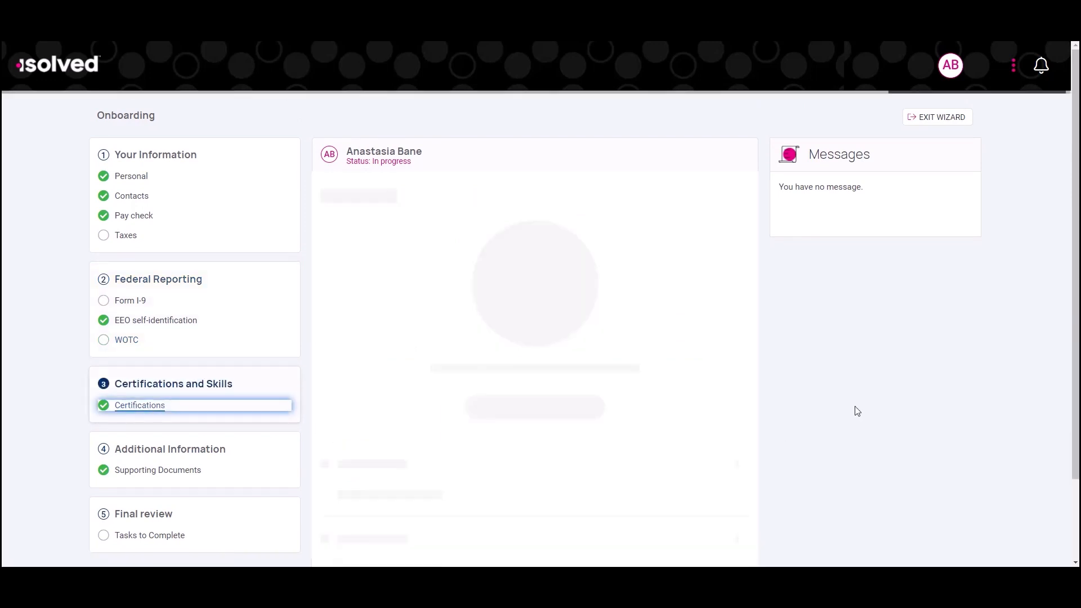
{"action": "scroll", "coordinate": [901, 356], "scroll_direction": "down", "scroll_amount": 1}
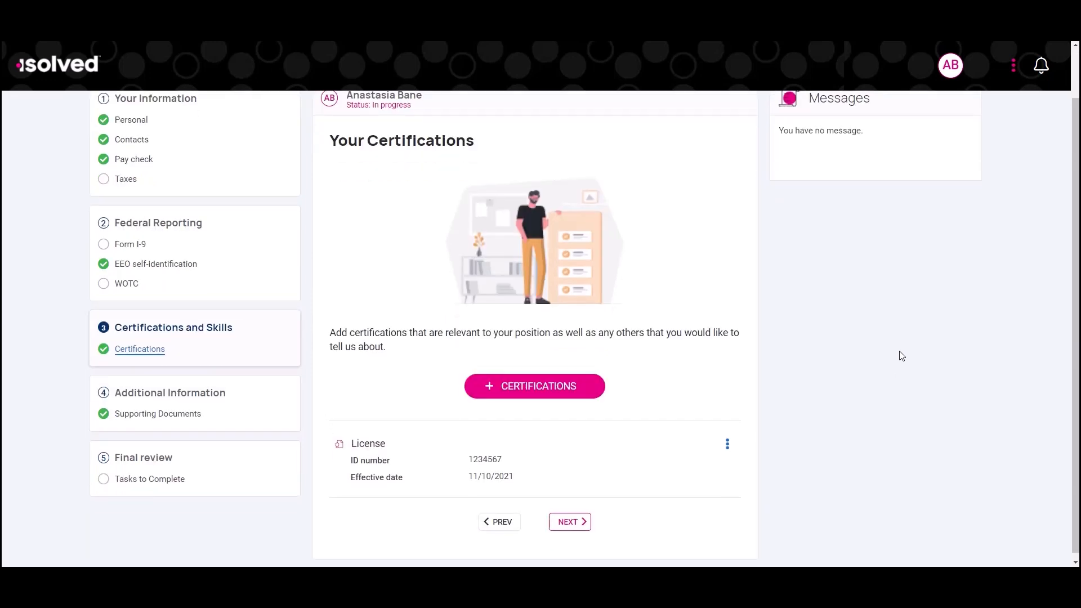
{"action": "scroll", "coordinate": [901, 356], "scroll_direction": "up", "scroll_amount": 1}
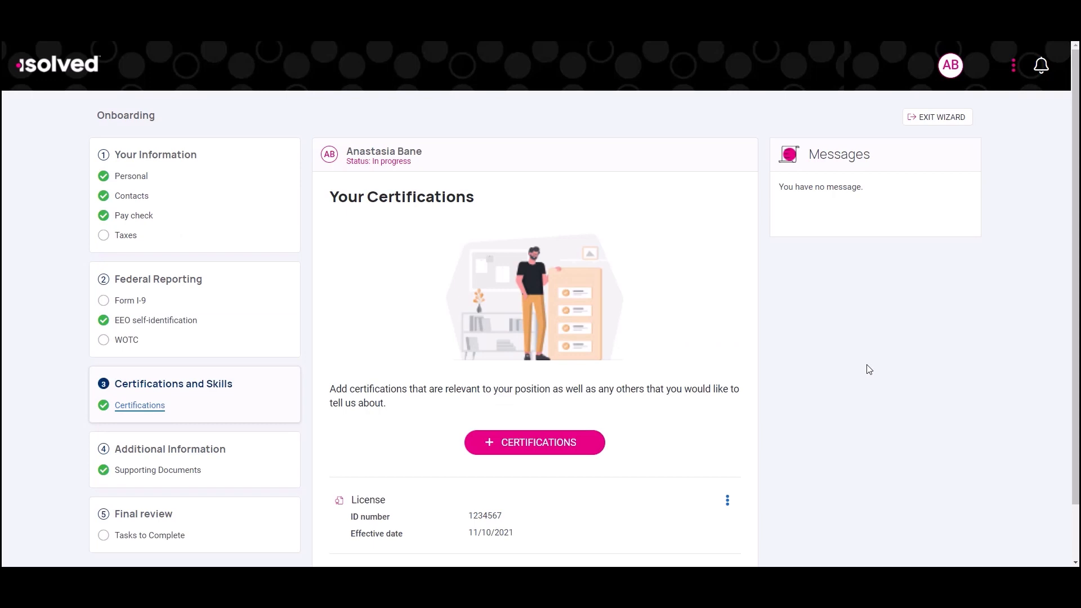
{"action": "scroll", "coordinate": [868, 369], "scroll_direction": "down", "scroll_amount": 1}
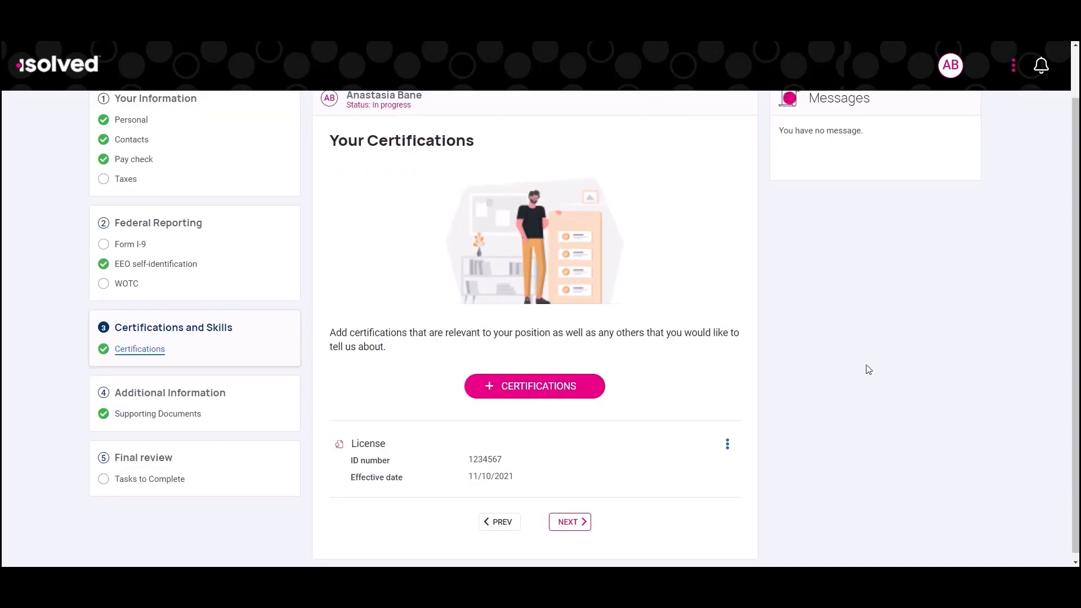
Step: Review the Supporting Documents section and go to the Tasks to Complete in the final review
{"action": "left_click", "coordinate": [168, 416]}
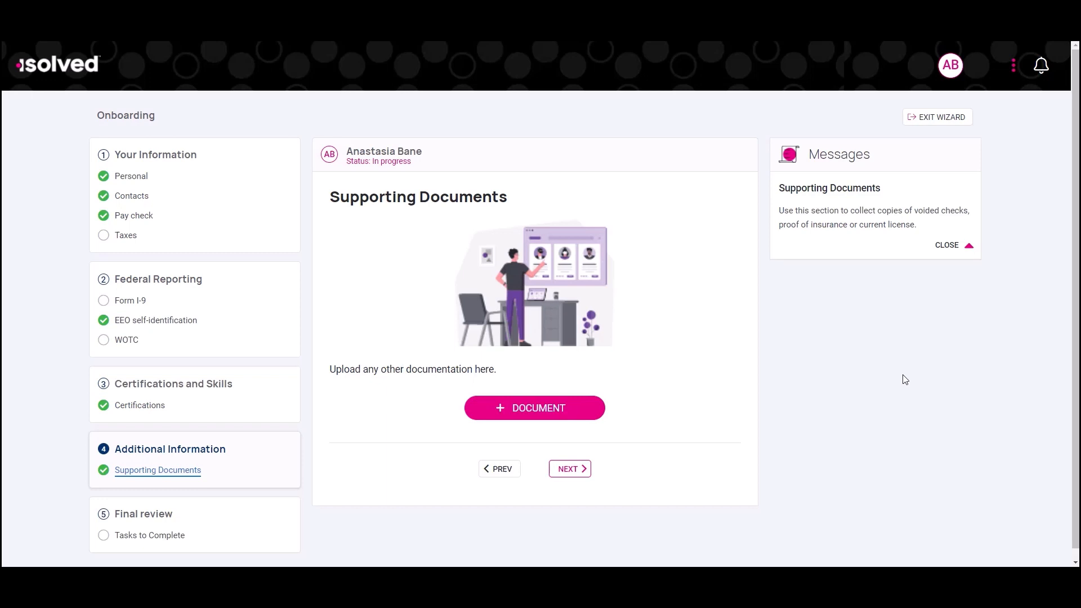
{"action": "left_click", "coordinate": [167, 541]}
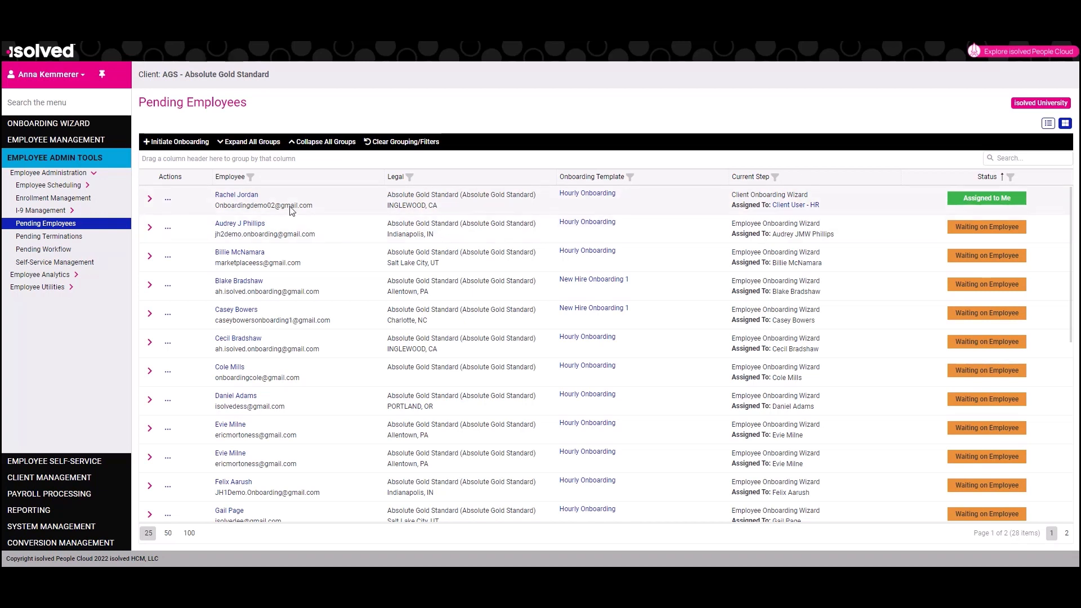
Step: Open the Client New Hire Wizard for the pending employee marked Assigned to Me and view the I-9 Certification page
{"action": "left_click", "coordinate": [149, 200]}
{"action": "left_click", "coordinate": [149, 200]}
{"action": "left_click", "coordinate": [167, 200]}
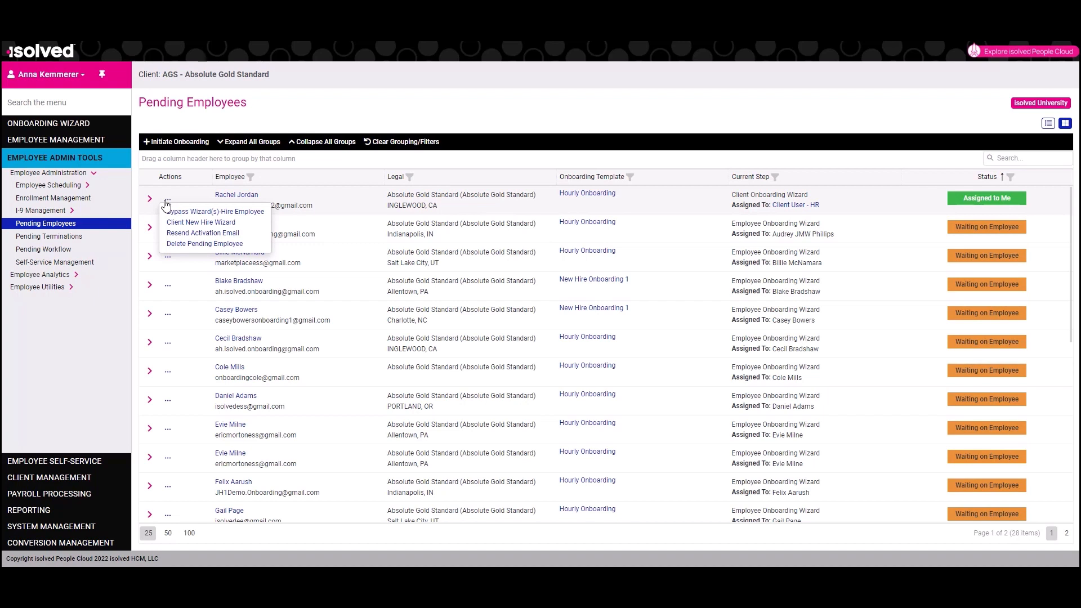
{"action": "left_click", "coordinate": [240, 224]}
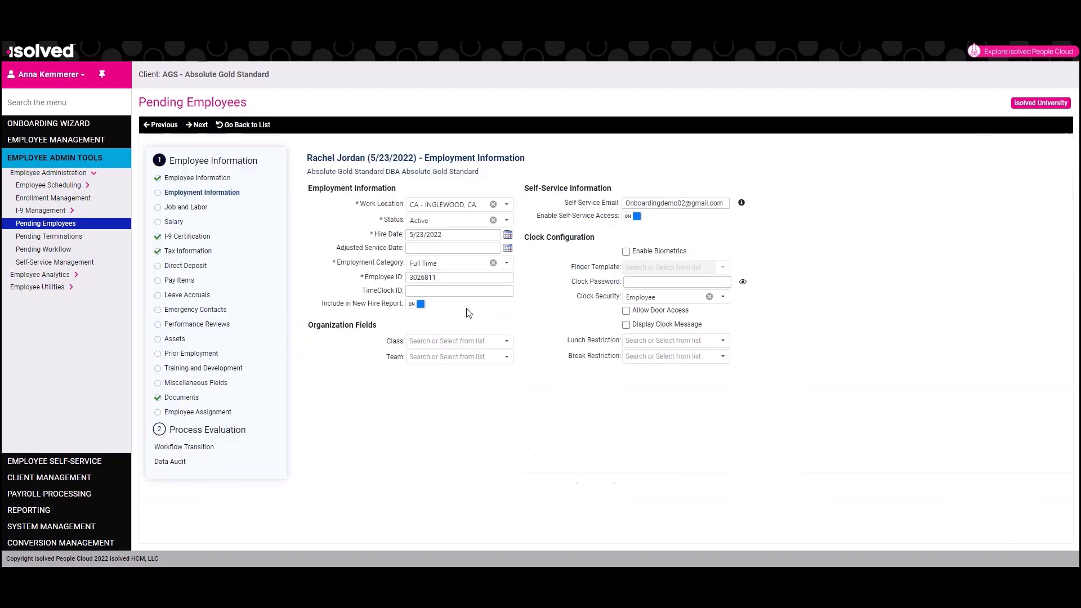
{"action": "left_click", "coordinate": [192, 236]}
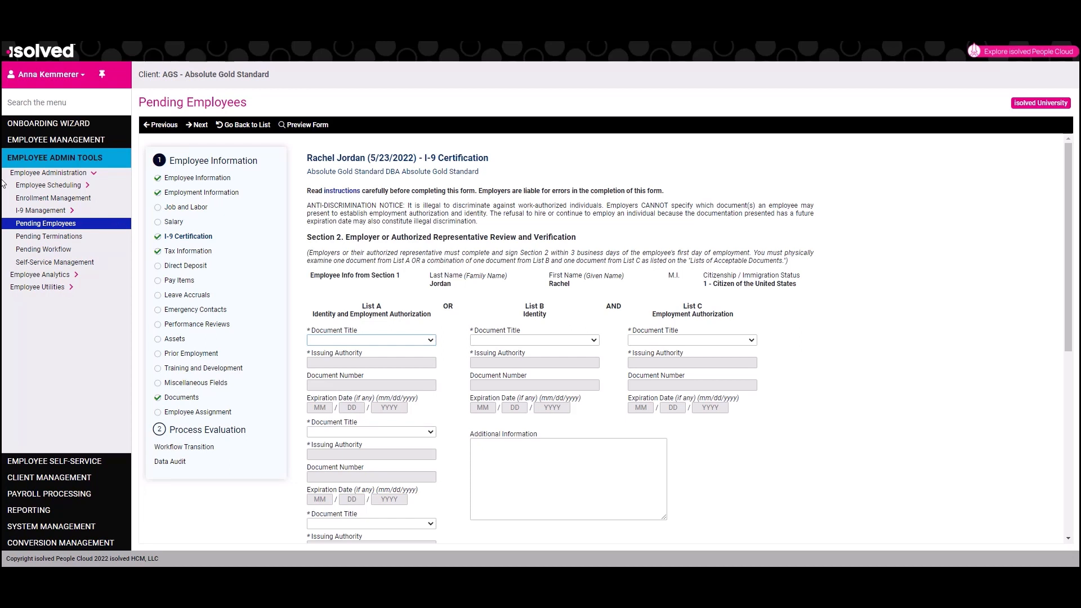
Step: Open the first pending termination and go through its termination details, assets and benefit plans up to Leave Accruals
{"action": "left_click", "coordinate": [60, 239]}
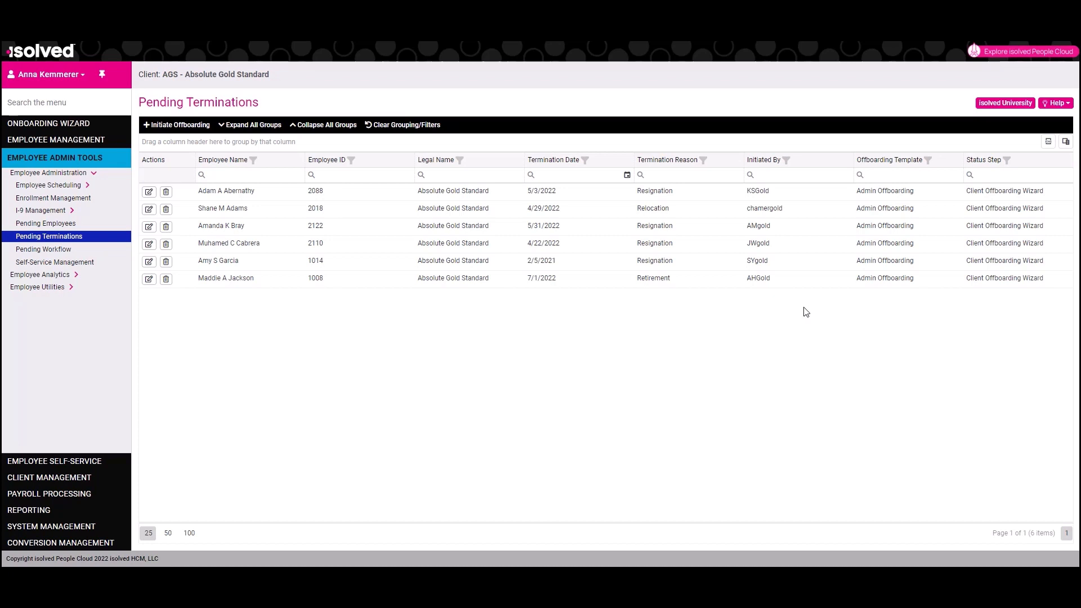
{"action": "left_click", "coordinate": [148, 191]}
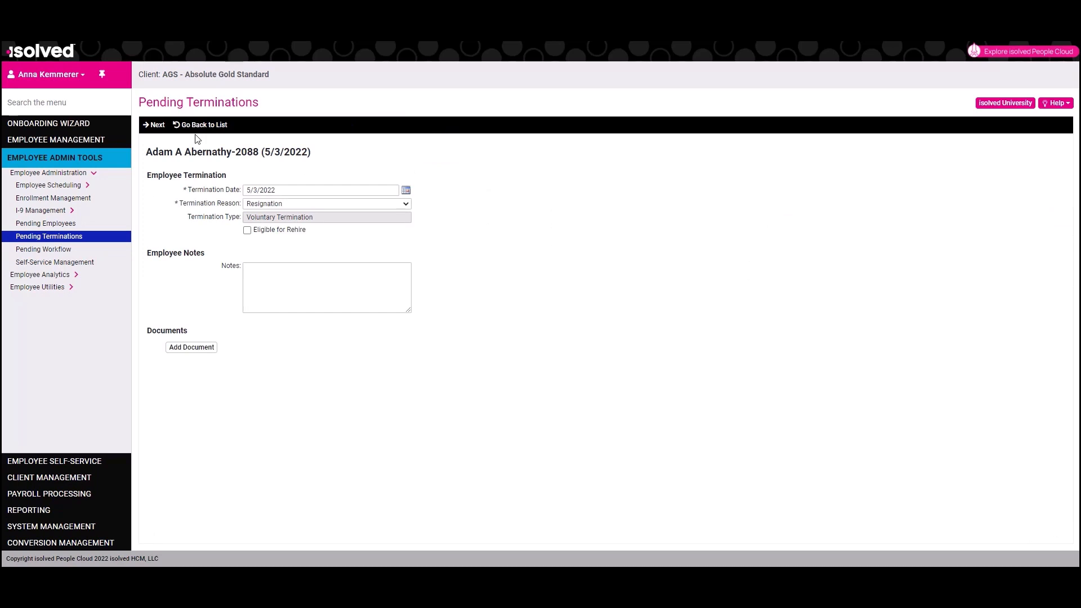
{"action": "left_click", "coordinate": [159, 129]}
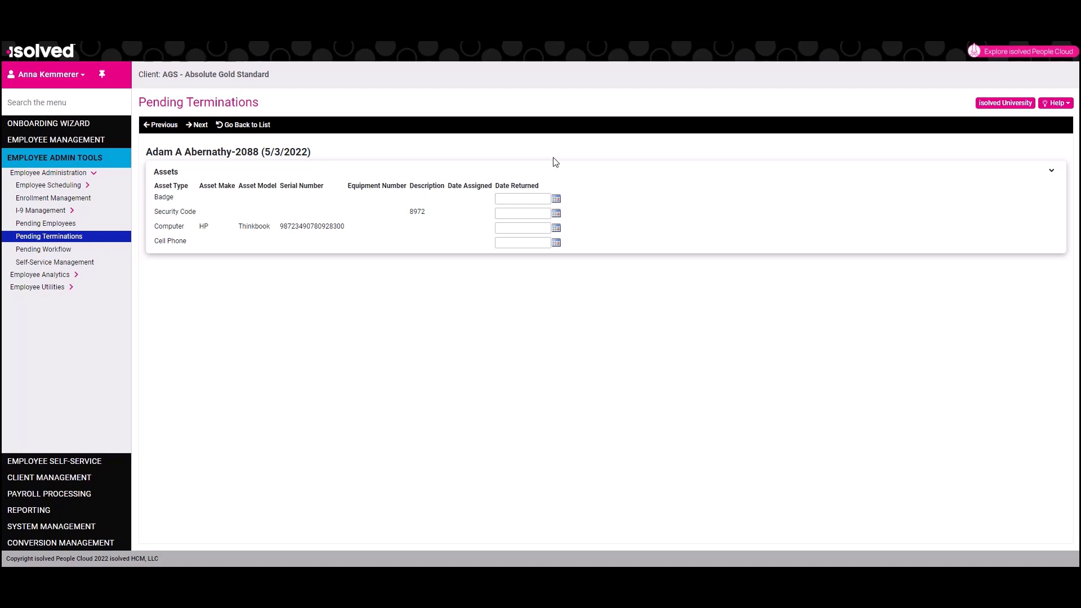
{"action": "left_click", "coordinate": [197, 124]}
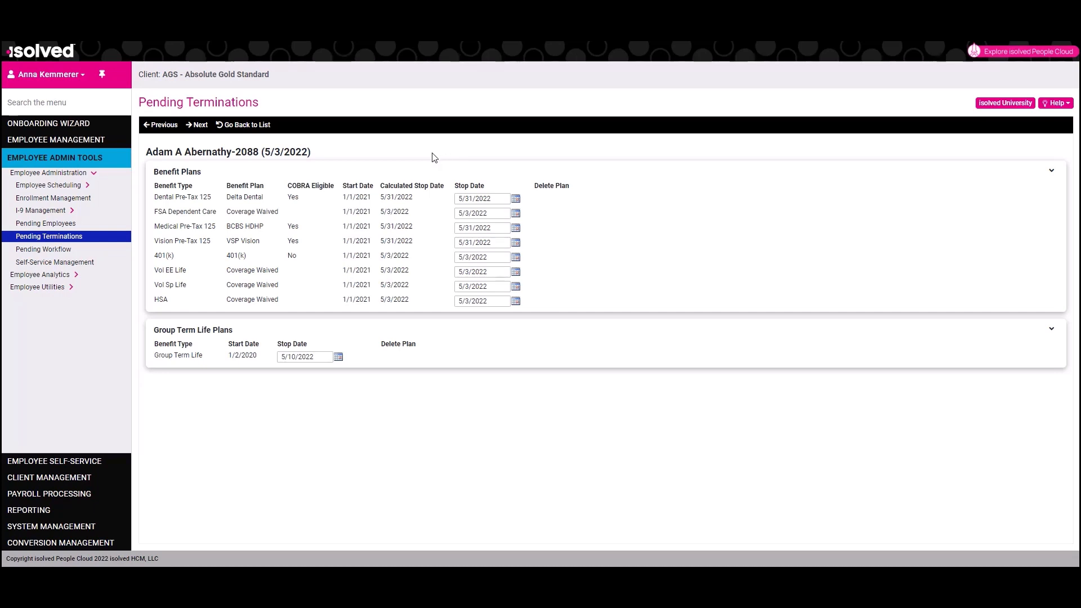
{"action": "left_click", "coordinate": [197, 124]}
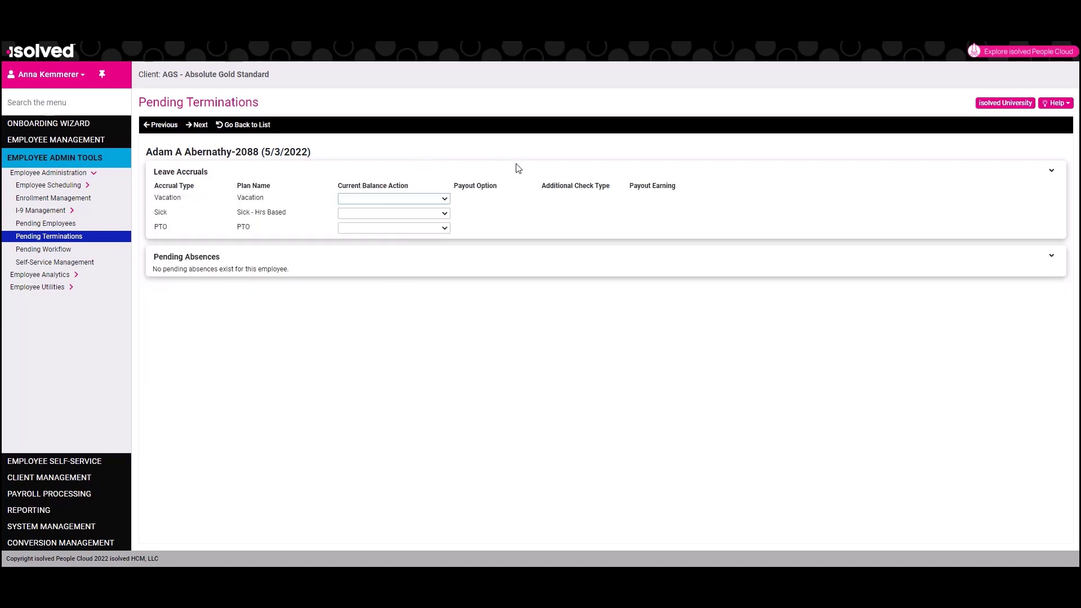
Step: Check the Current Balance Action options for the Vacation accrual and advance the termination wizard to its final audit page
{"action": "left_click", "coordinate": [439, 202]}
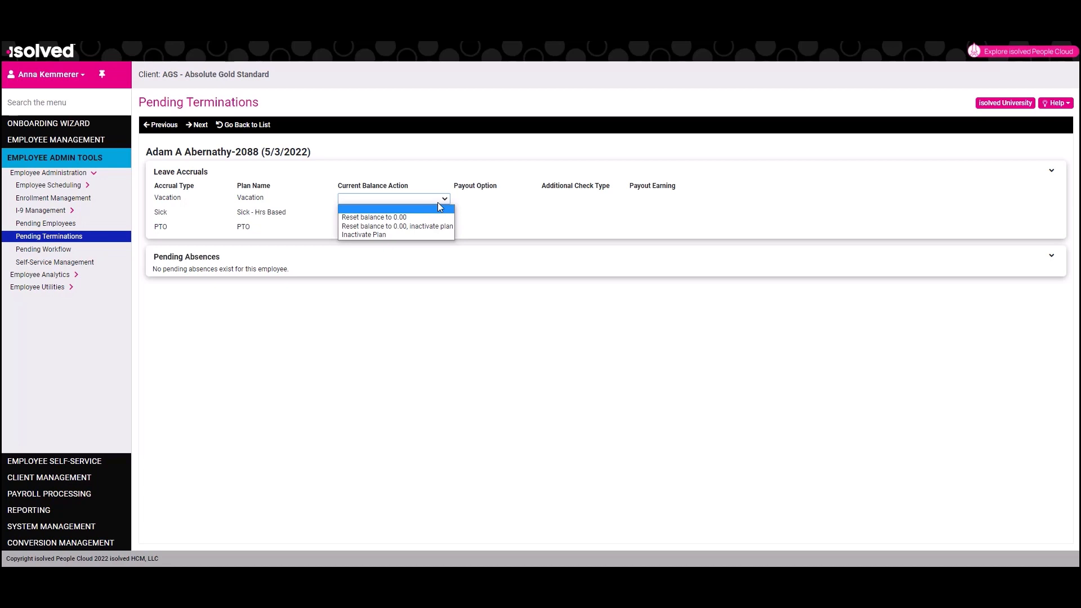
{"action": "left_click", "coordinate": [393, 152]}
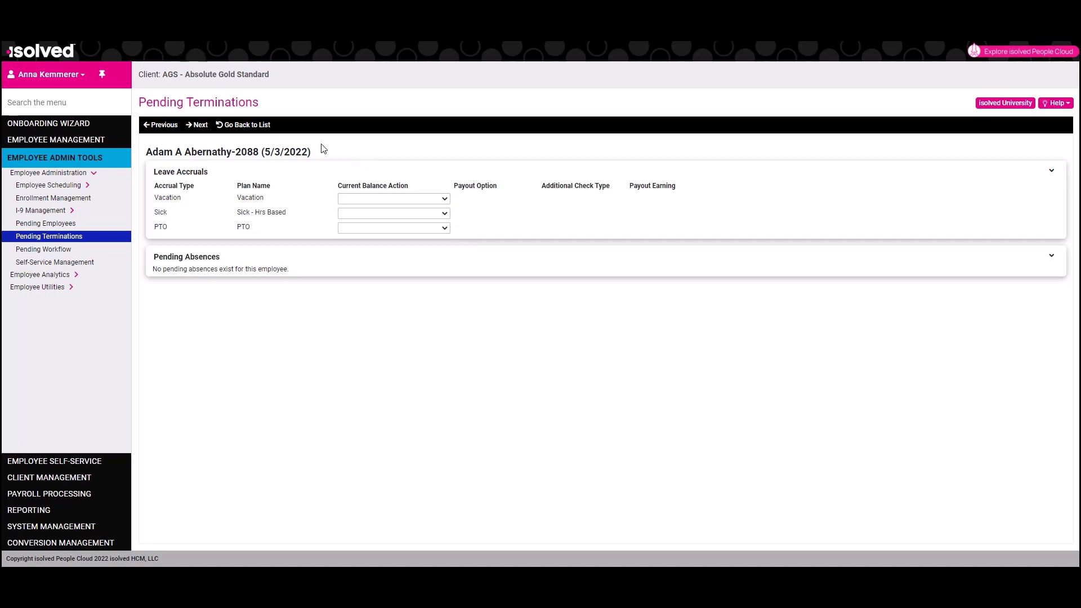
{"action": "left_click", "coordinate": [202, 128]}
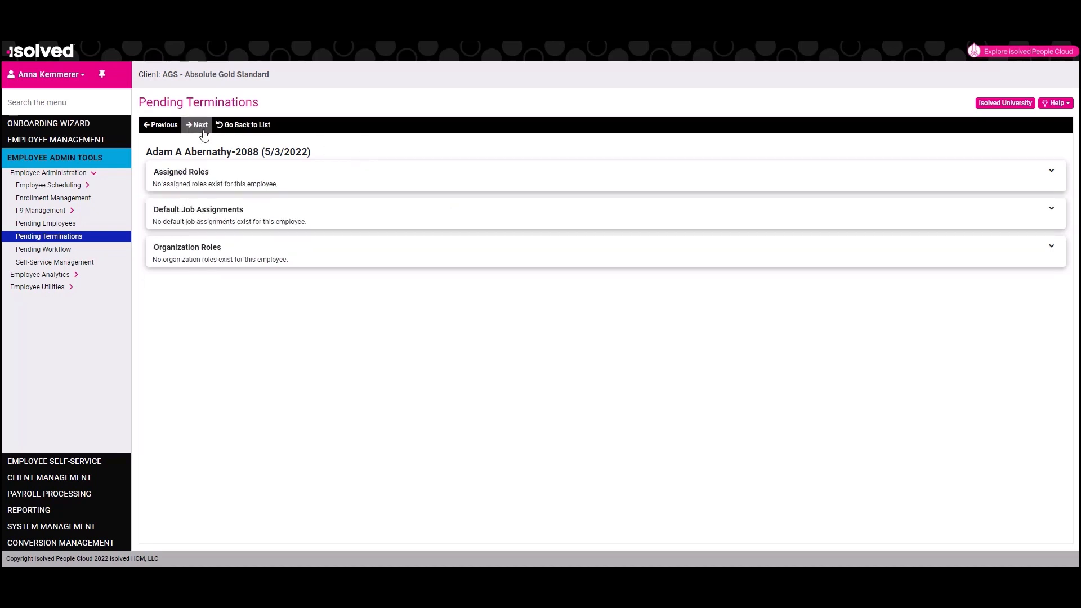
{"action": "left_click", "coordinate": [203, 134]}
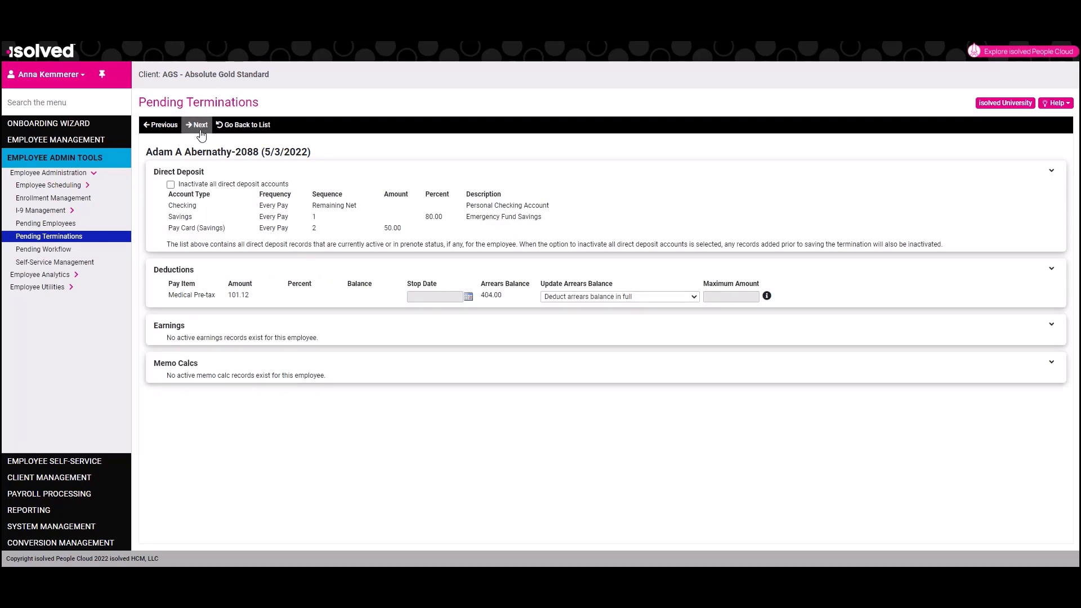
{"action": "left_click", "coordinate": [201, 131]}
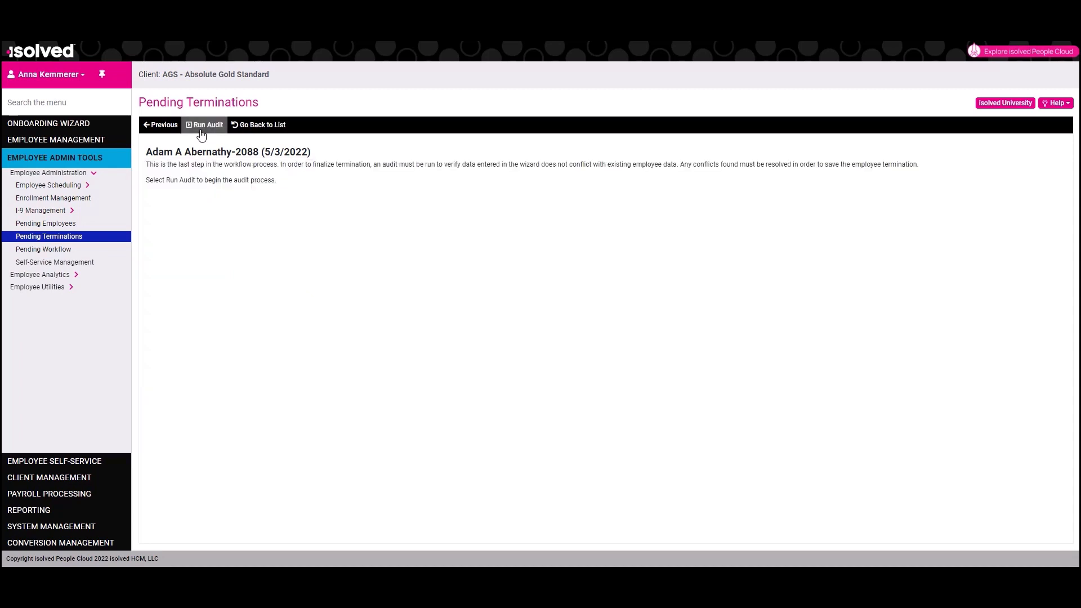